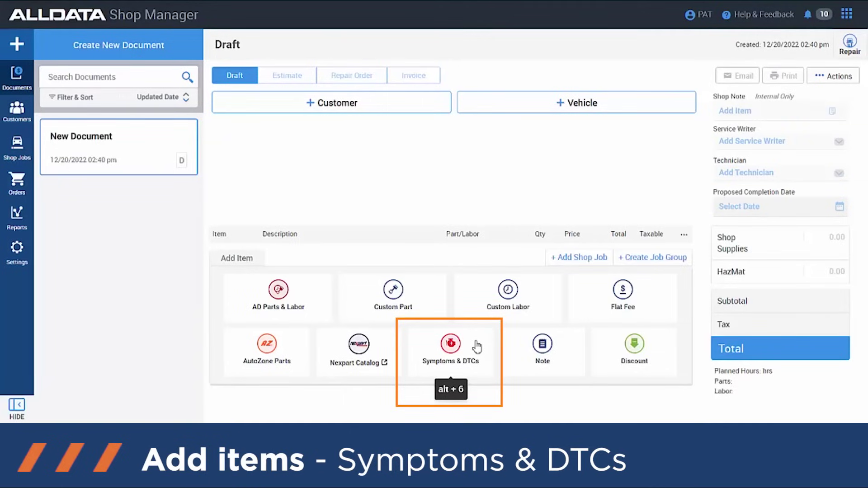
{"action": "left_click", "coordinate": [543, 353]}
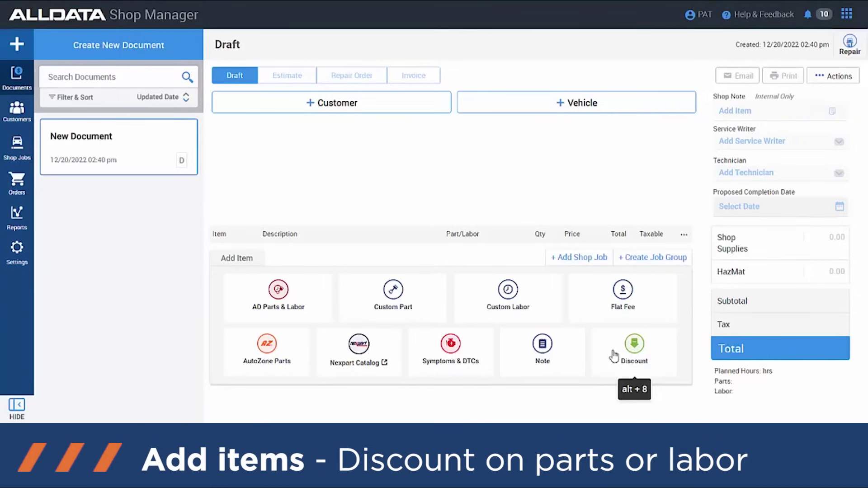
Step: Add a new customer record with the customer's last name, first name and mobile phone number
{"action": "left_click", "coordinate": [348, 116]}
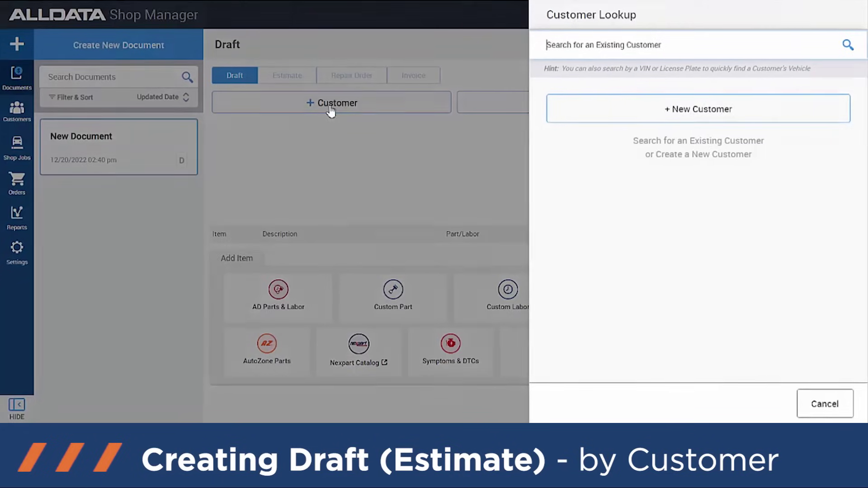
{"action": "left_click", "coordinate": [660, 113]}
{"action": "left_click", "coordinate": [648, 104]}
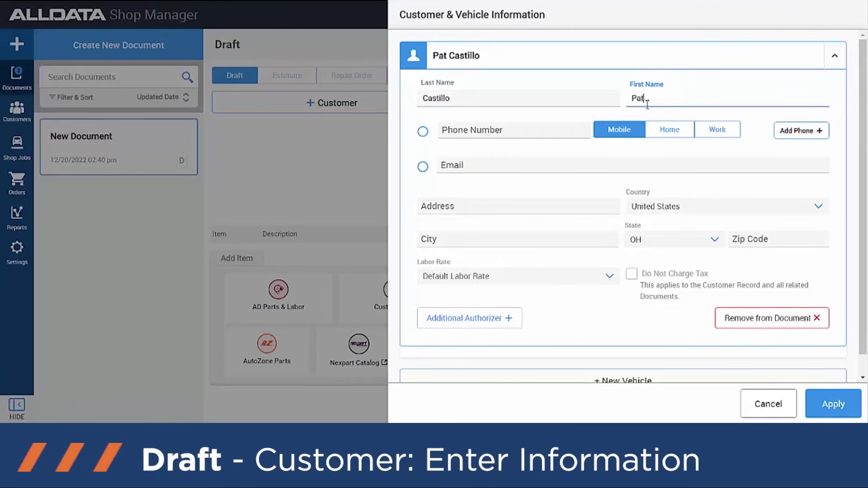
{"action": "left_click", "coordinate": [557, 127]}
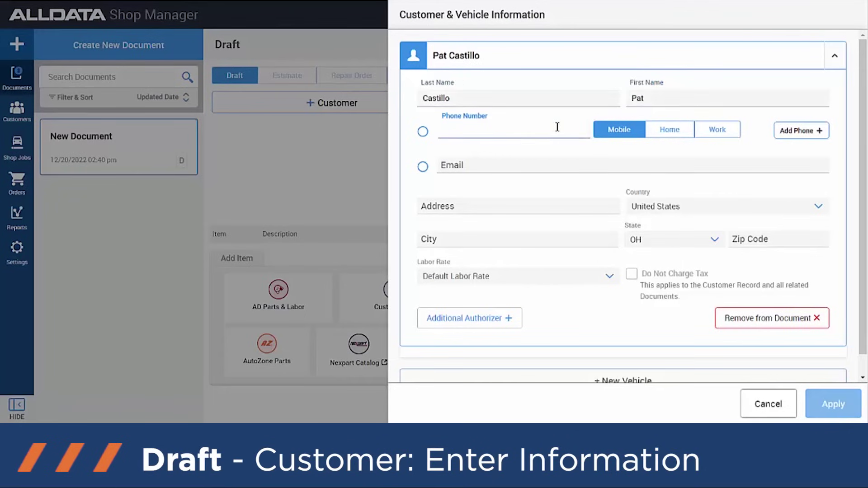
{"action": "type", "text": "999) 999-9"}
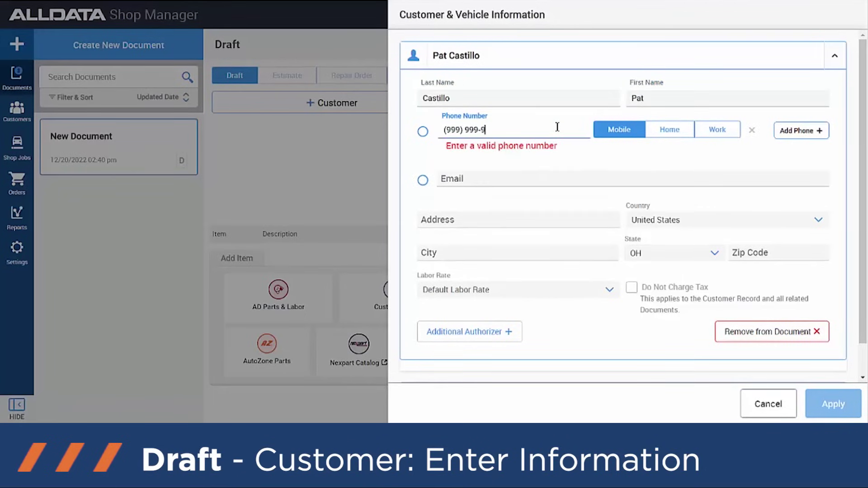
{"action": "type", "text": "999"}
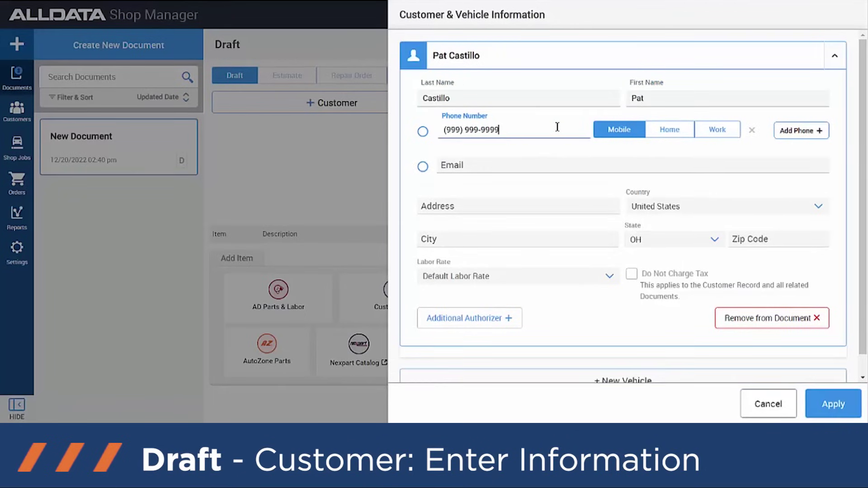
{"action": "scroll", "coordinate": [453, 183], "scroll_direction": "down", "scroll_amount": 1}
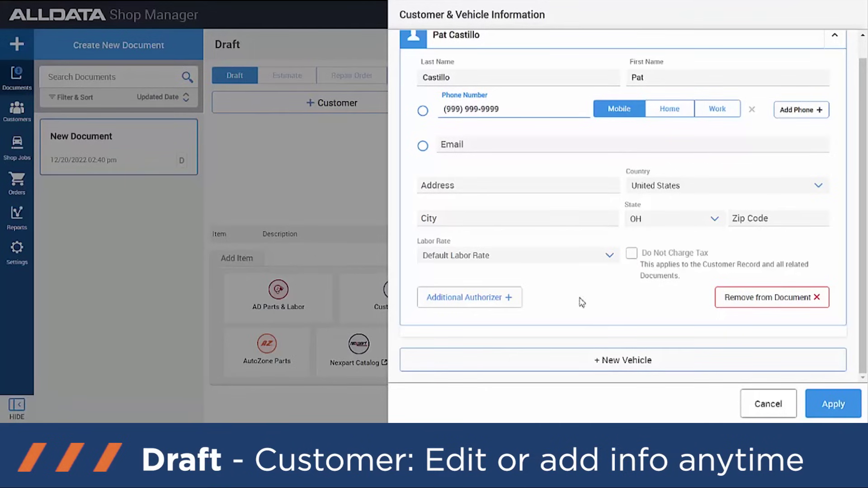
Step: Add a 2018 Chevy Truck Colorado 2WD with the L4-2.5L engine and save it to the draft
{"action": "left_click", "coordinate": [609, 362]}
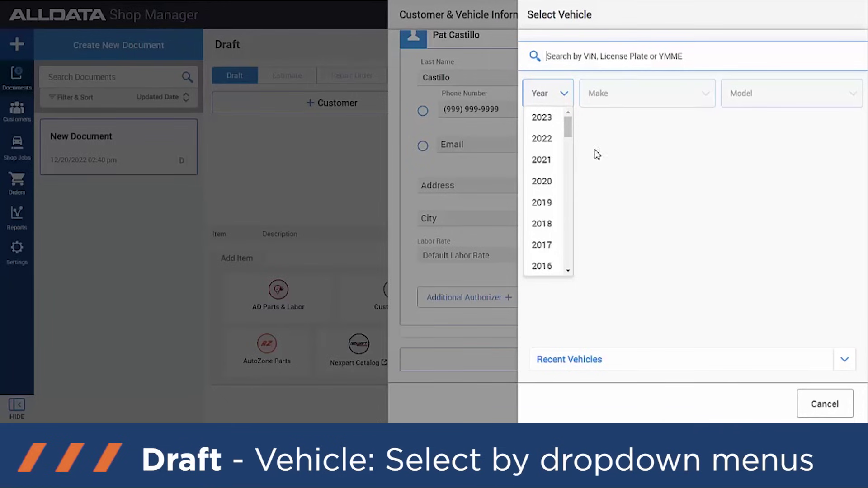
{"action": "left_click", "coordinate": [544, 224]}
{"action": "scroll", "coordinate": [636, 199], "scroll_direction": "down", "scroll_amount": 1}
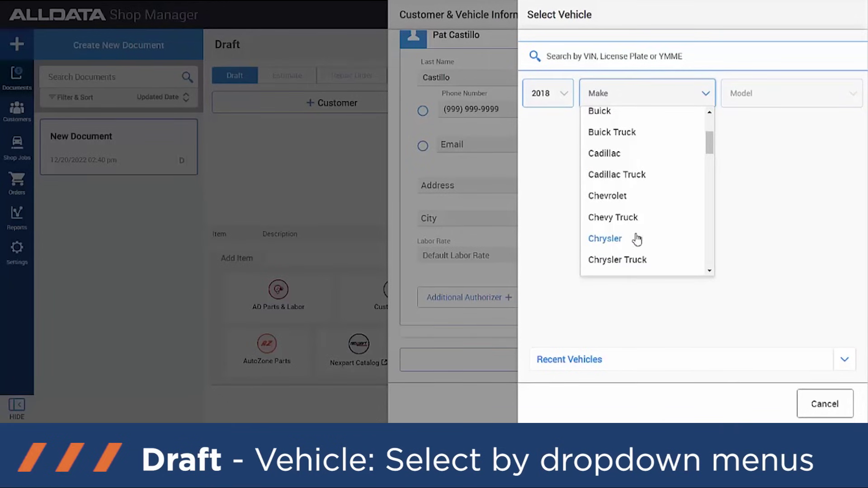
{"action": "left_click", "coordinate": [635, 218]}
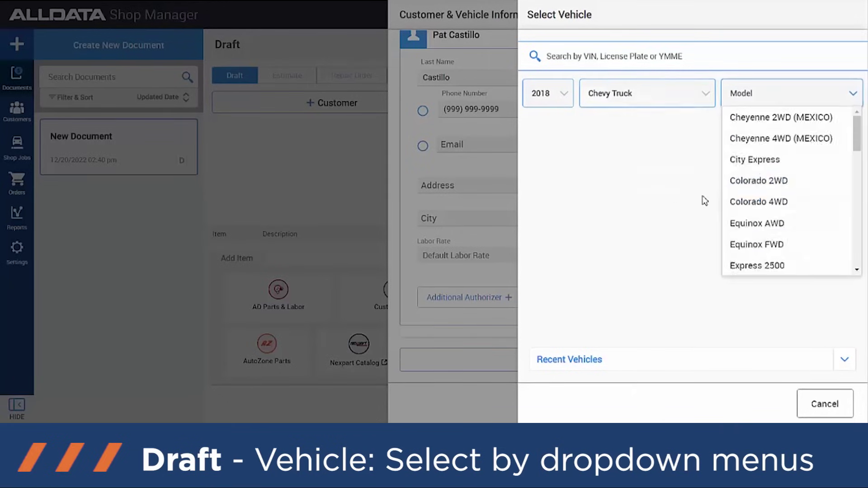
{"action": "left_click", "coordinate": [763, 184]}
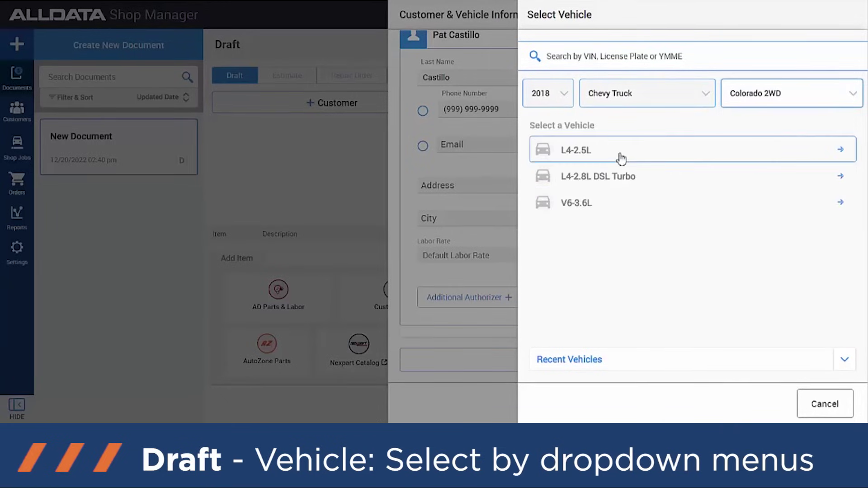
{"action": "left_click", "coordinate": [621, 158]}
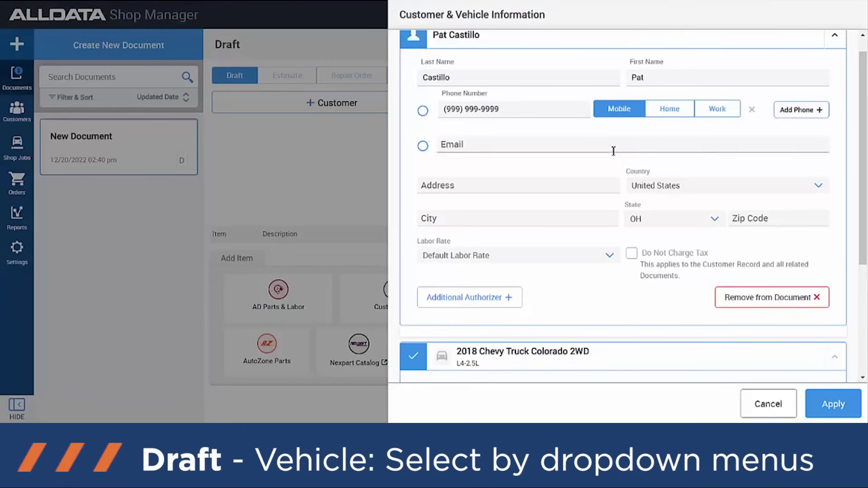
{"action": "scroll", "coordinate": [559, 222], "scroll_direction": "down", "scroll_amount": 3}
{"action": "scroll", "coordinate": [553, 218], "scroll_direction": "down", "scroll_amount": 2}
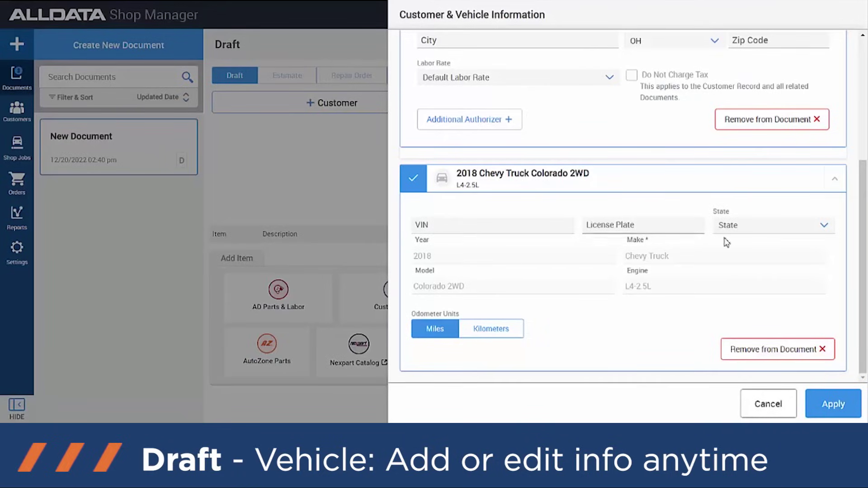
{"action": "left_click", "coordinate": [832, 404]}
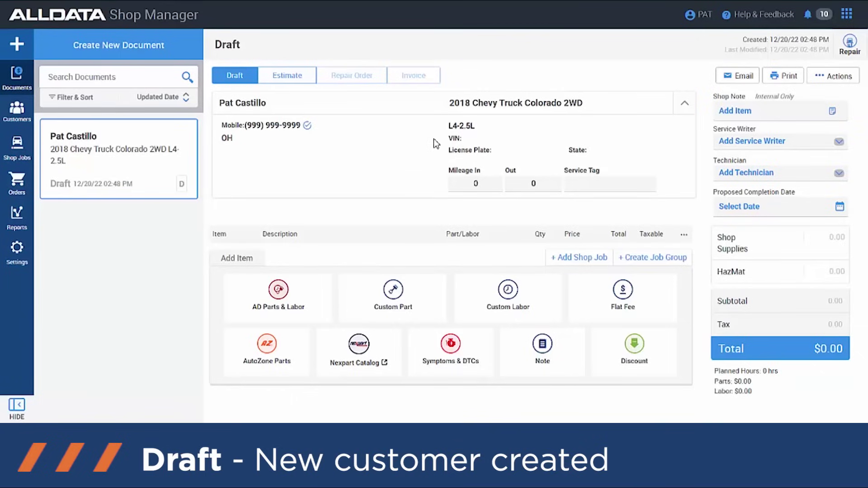
Step: Add the Water Pump R&R labor line, 1.8 hours at 95.00, to the draft
{"action": "left_click", "coordinate": [288, 300]}
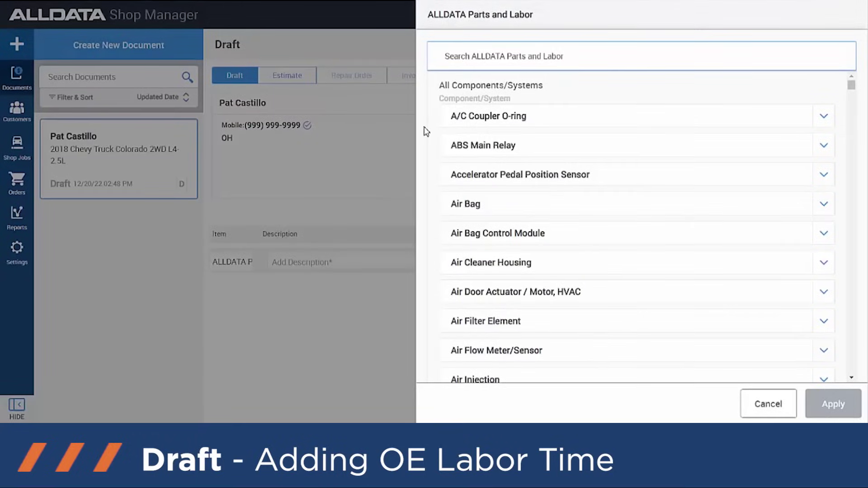
{"action": "type", "text": "water pump"}
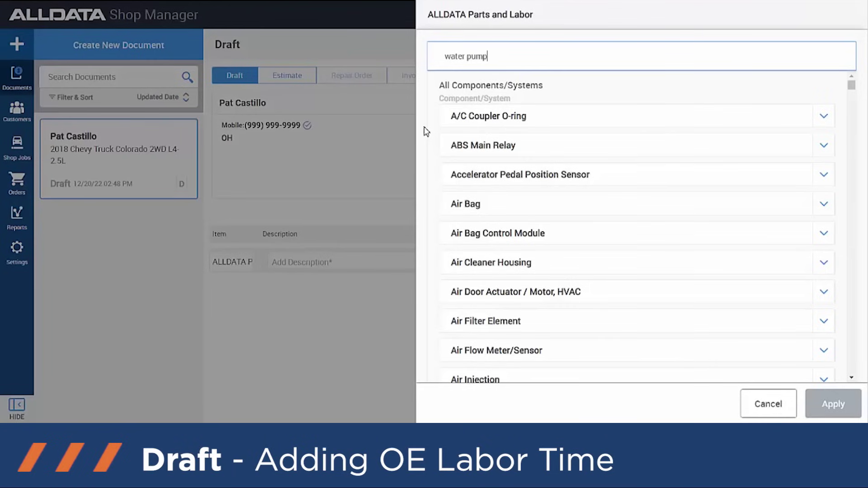
{"action": "left_click", "coordinate": [479, 124]}
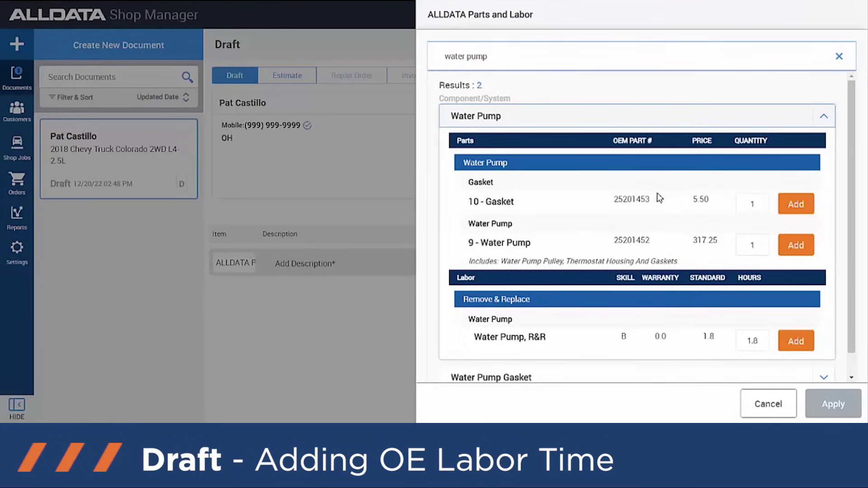
{"action": "scroll", "coordinate": [696, 198], "scroll_direction": "down", "scroll_amount": 1}
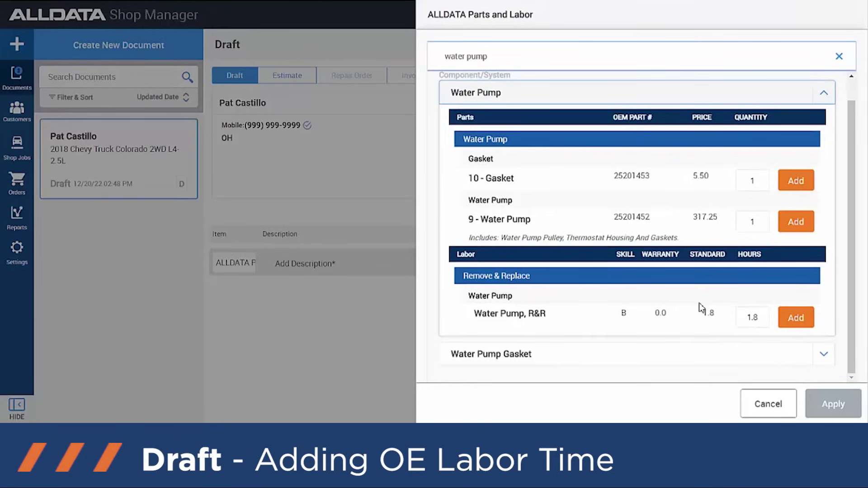
{"action": "left_click", "coordinate": [795, 318]}
{"action": "left_click", "coordinate": [834, 405]}
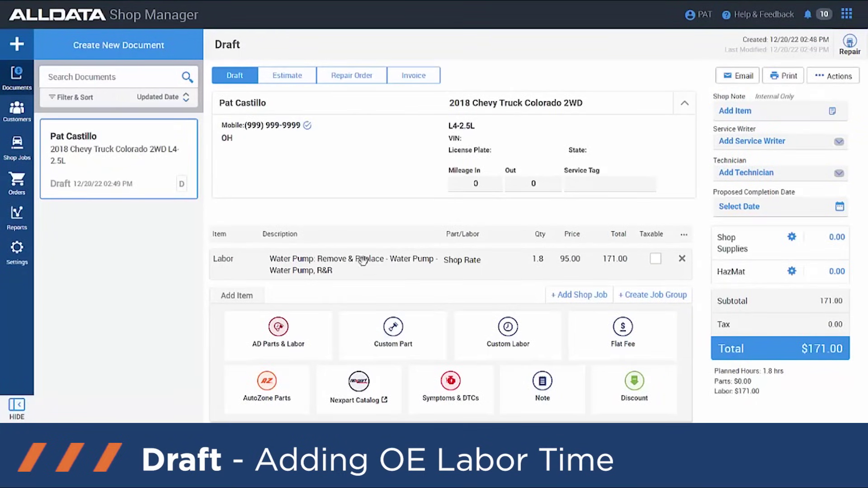
Step: Add the Duralast AutoZone water pump US8102 at 113.98 for the Colorado LT 2.5L
{"action": "left_click", "coordinate": [269, 383]}
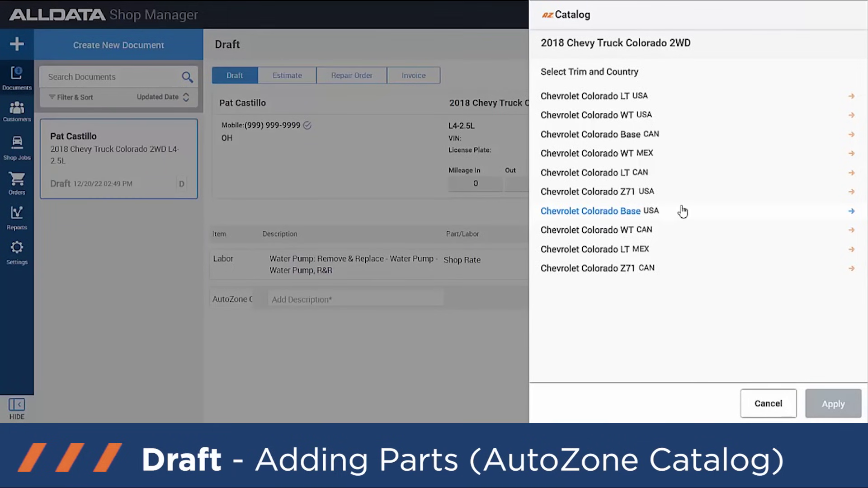
{"action": "left_click", "coordinate": [621, 100]}
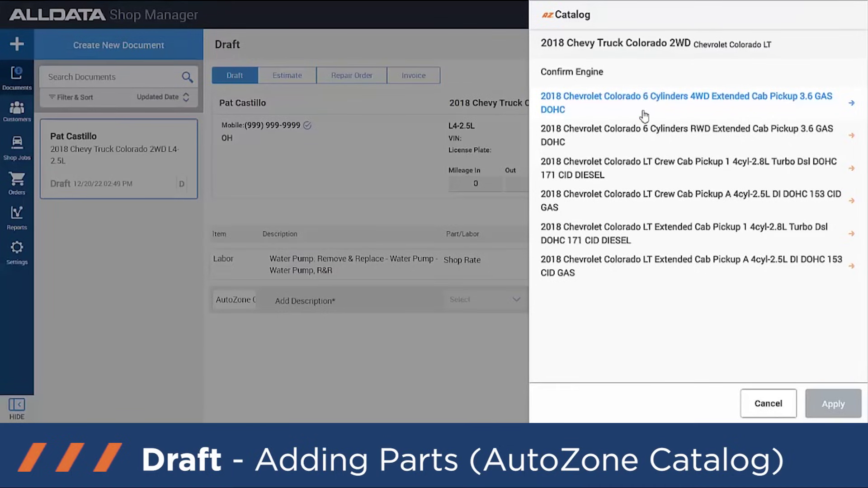
{"action": "left_click", "coordinate": [635, 203]}
{"action": "type", "text": "water pump"}
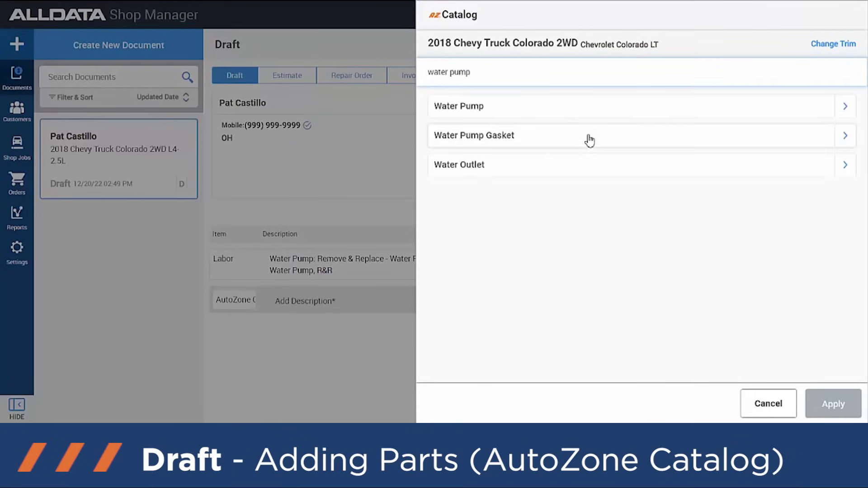
{"action": "left_click", "coordinate": [596, 117]}
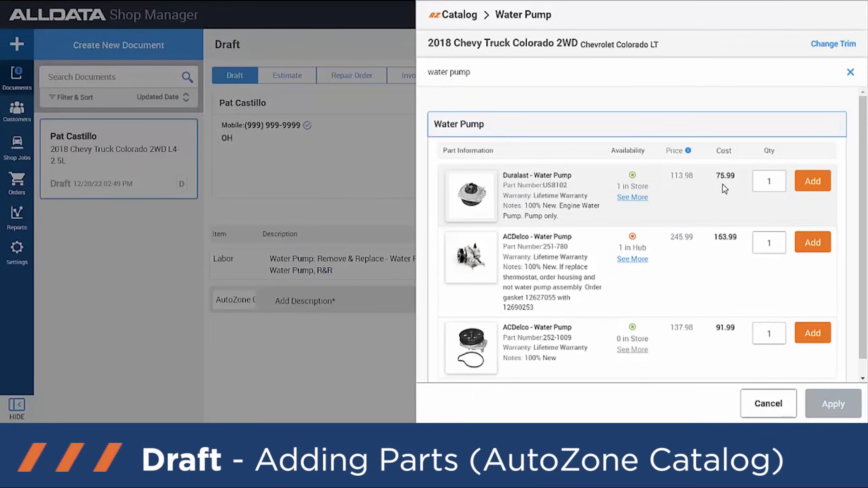
{"action": "left_click", "coordinate": [812, 181]}
{"action": "left_click", "coordinate": [834, 404]}
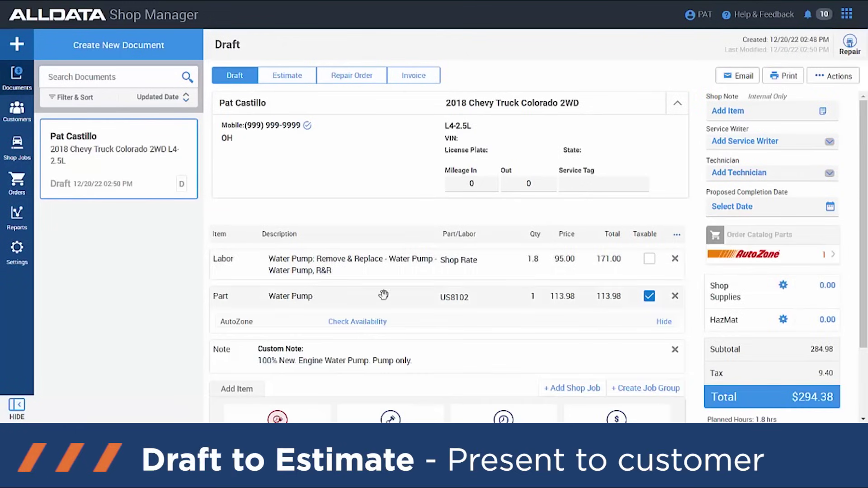
Step: Convert the draft into Estimate #1 and bring up its Repair Order authorization details
{"action": "scroll", "coordinate": [428, 294], "scroll_direction": "down", "scroll_amount": 1}
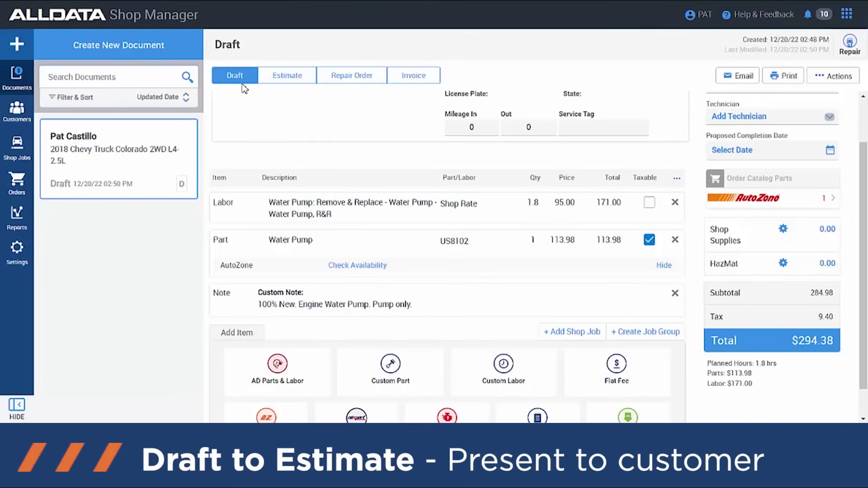
{"action": "left_click", "coordinate": [275, 77]}
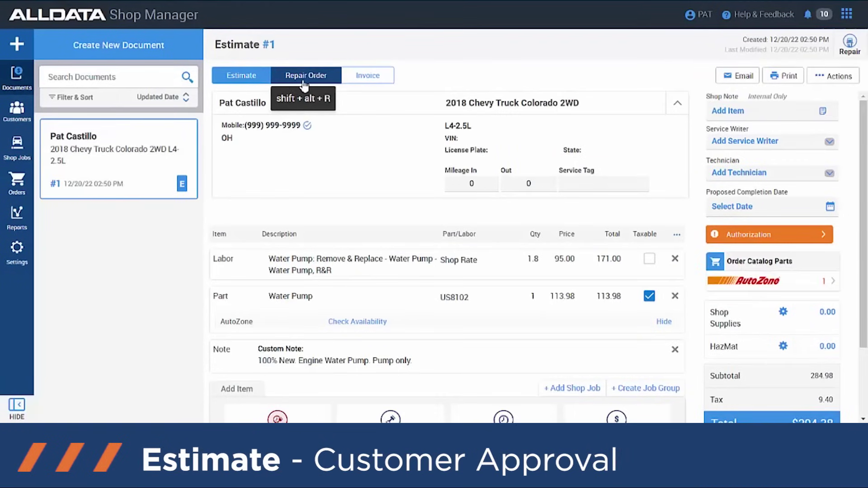
{"action": "left_click", "coordinate": [296, 84]}
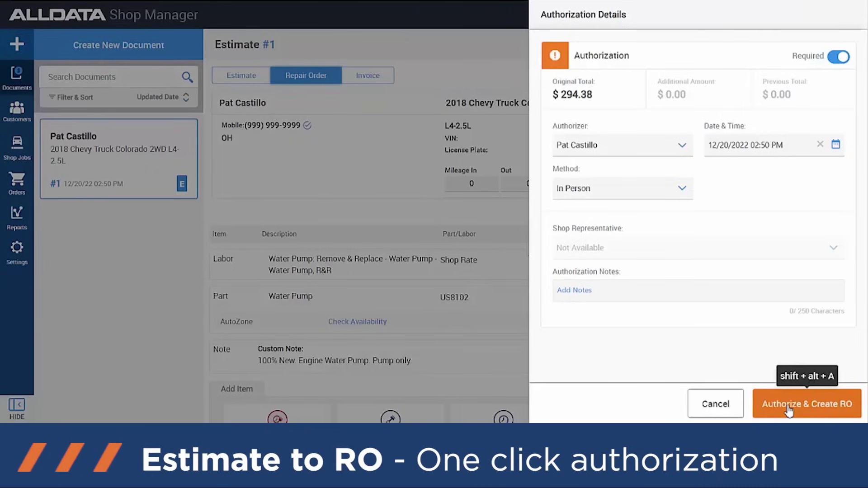
Step: Authorize the estimate as Repair Order #1, then confirm creating Invoice #1
{"action": "left_click", "coordinate": [789, 406]}
{"action": "scroll", "coordinate": [432, 240], "scroll_direction": "down", "scroll_amount": 2}
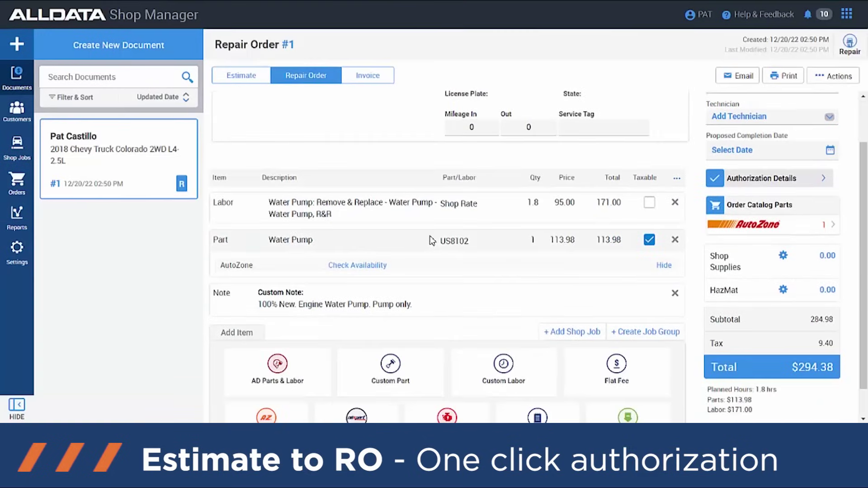
{"action": "left_click", "coordinate": [371, 79]}
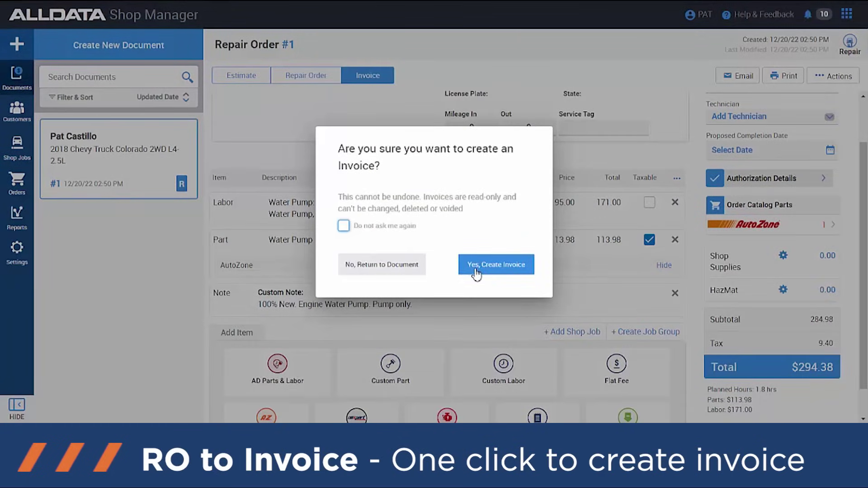
{"action": "left_click", "coordinate": [481, 271]}
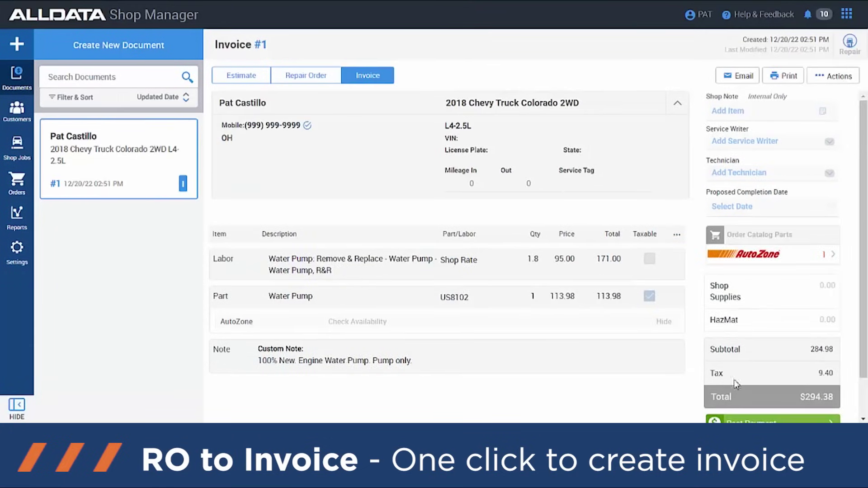
{"action": "scroll", "coordinate": [734, 379], "scroll_direction": "down", "scroll_amount": 1}
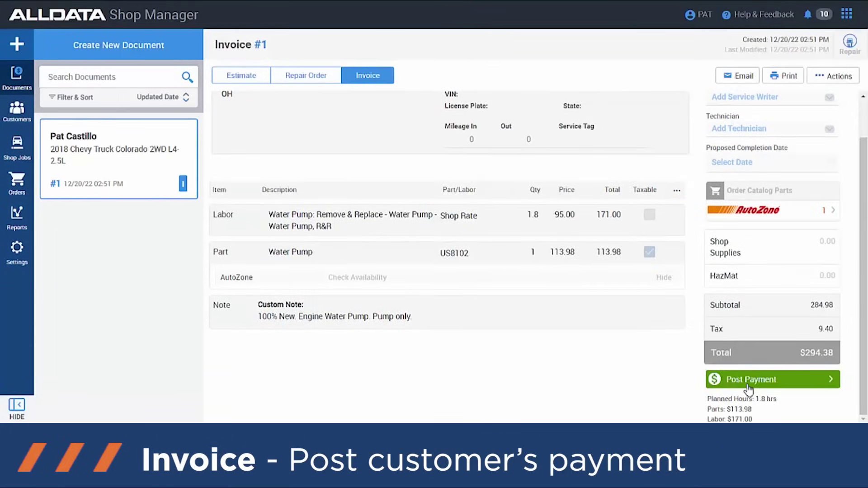
Step: Post a $294.38 Cash payment to Invoice #1 so it shows PAID
{"action": "left_click", "coordinate": [749, 380]}
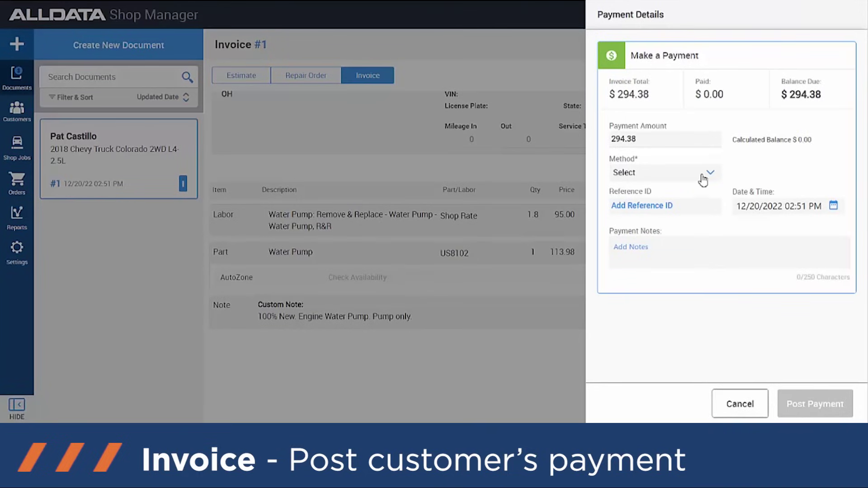
{"action": "left_click", "coordinate": [703, 176]}
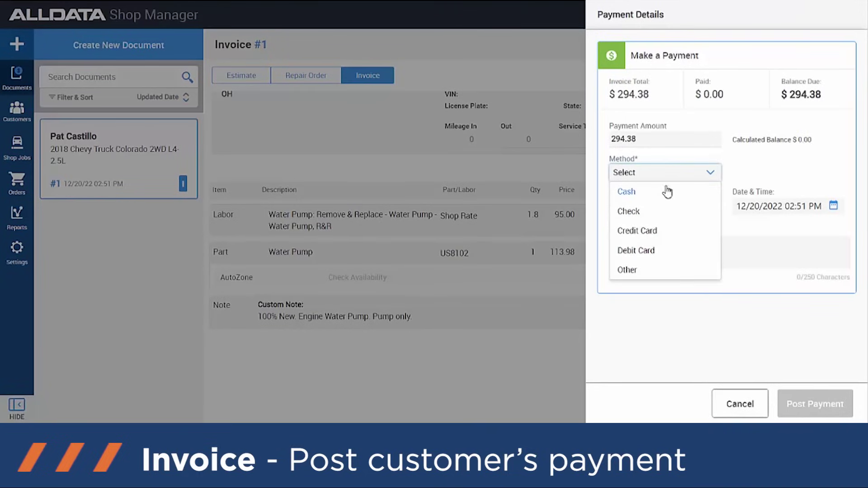
{"action": "left_click", "coordinate": [643, 192]}
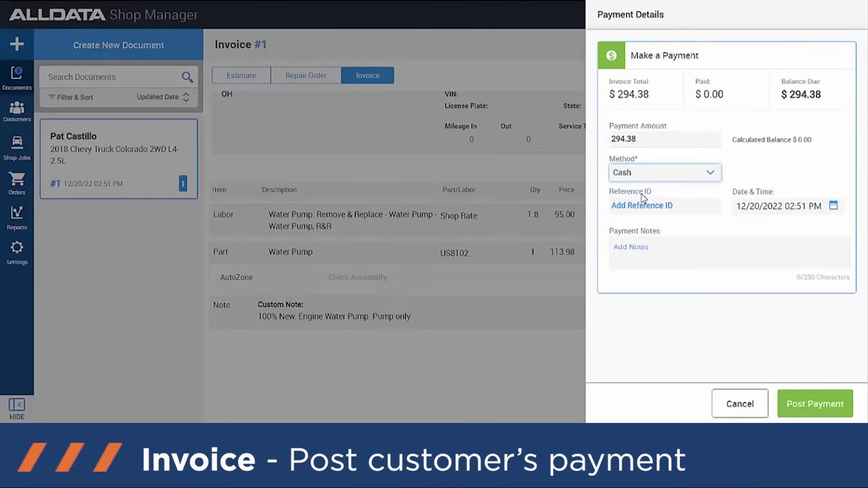
{"action": "left_click", "coordinate": [812, 403]}
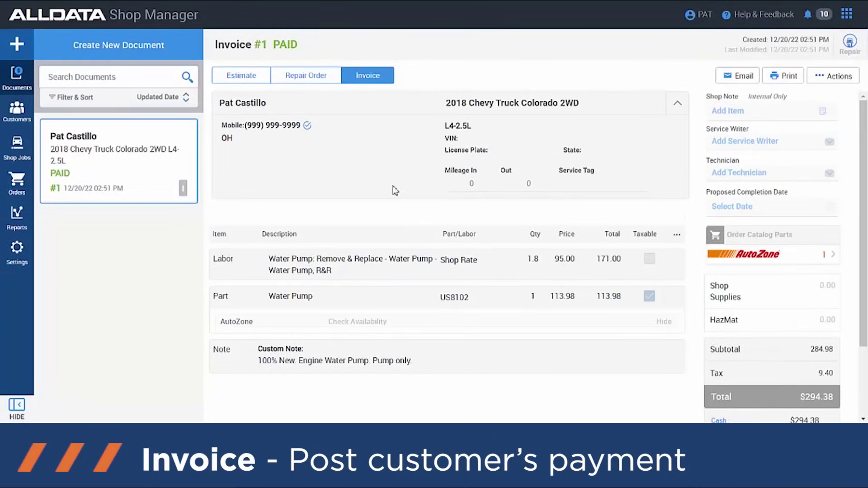
{"action": "scroll", "coordinate": [394, 190], "scroll_direction": "down", "scroll_amount": 1}
{"action": "scroll", "coordinate": [395, 190], "scroll_direction": "up", "scroll_amount": 1}
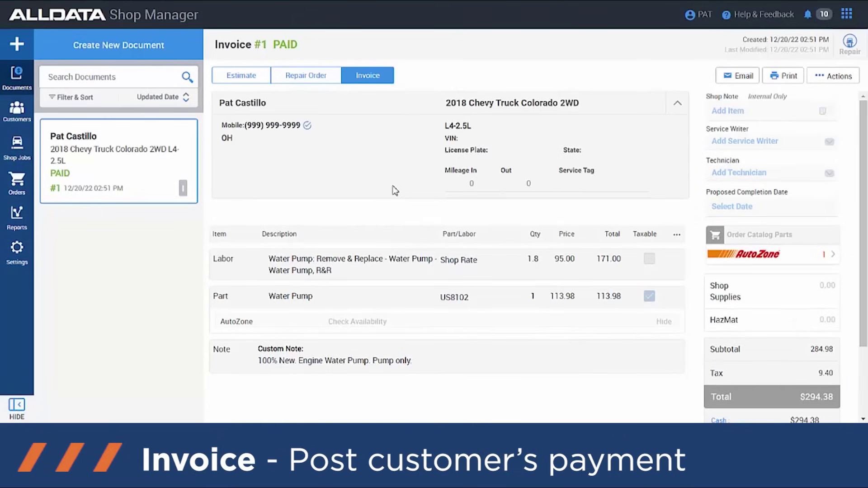